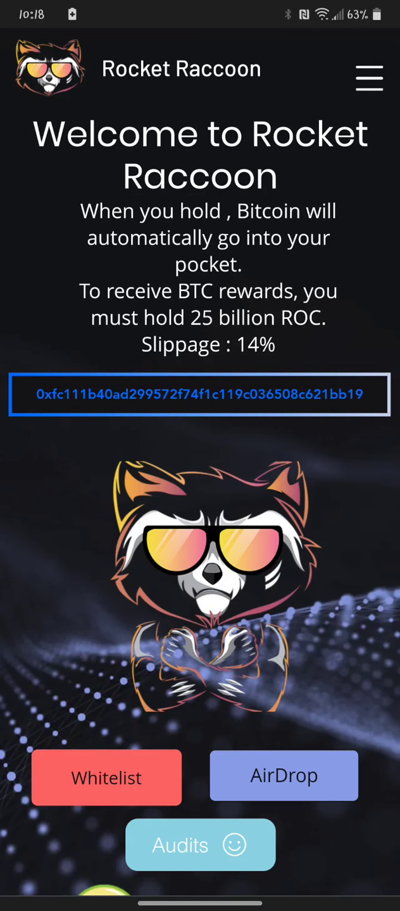
scroll(200, 498, down, 2)
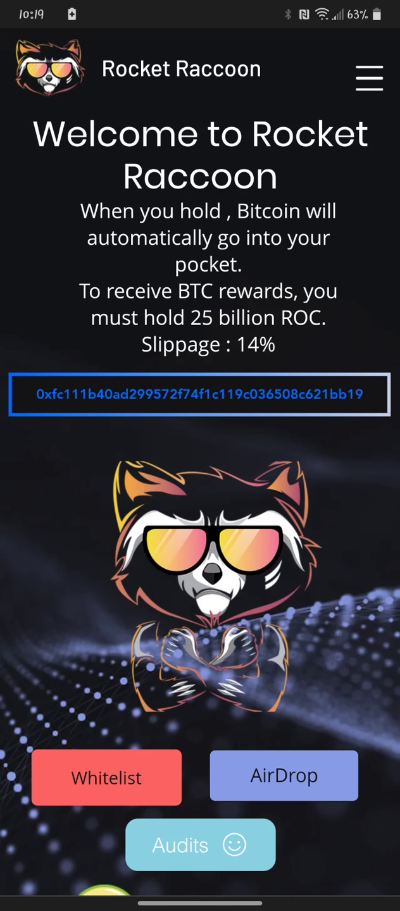
scroll(200, 570, down, 1)
scroll(200, 569, up, 1)
- Open Trust Wallet's Rocket Raccoon holding and refresh its 60,261,662,000 ROC balance
key(Home)
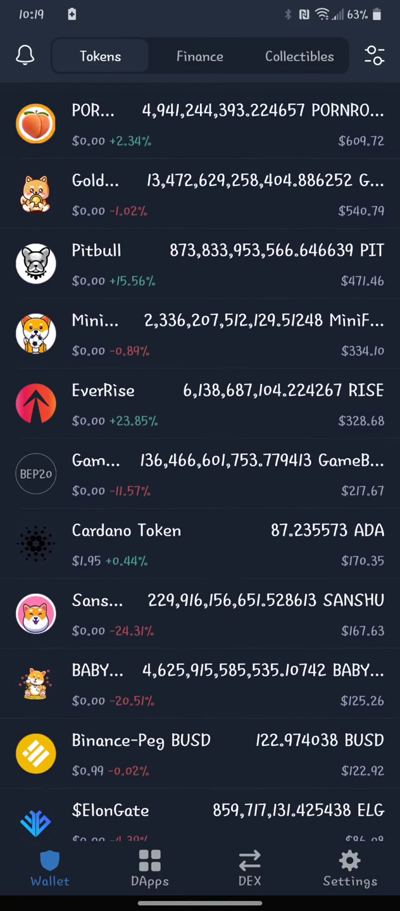
click(81, 429)
scroll(201, 498, down, 10)
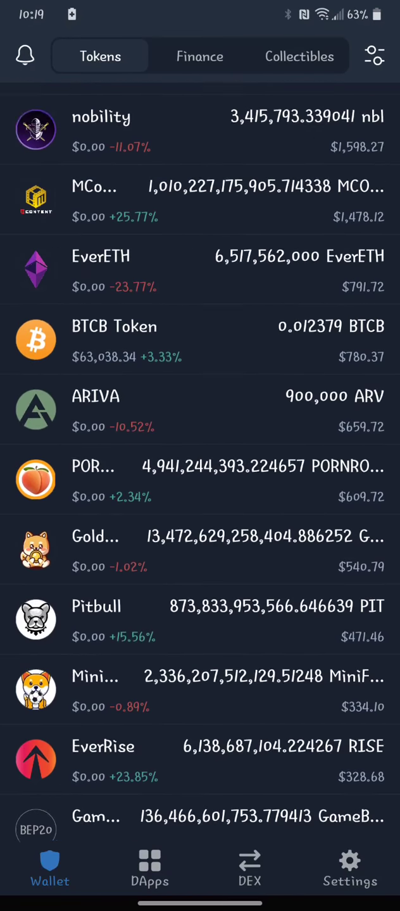
scroll(200, 498, down, 8)
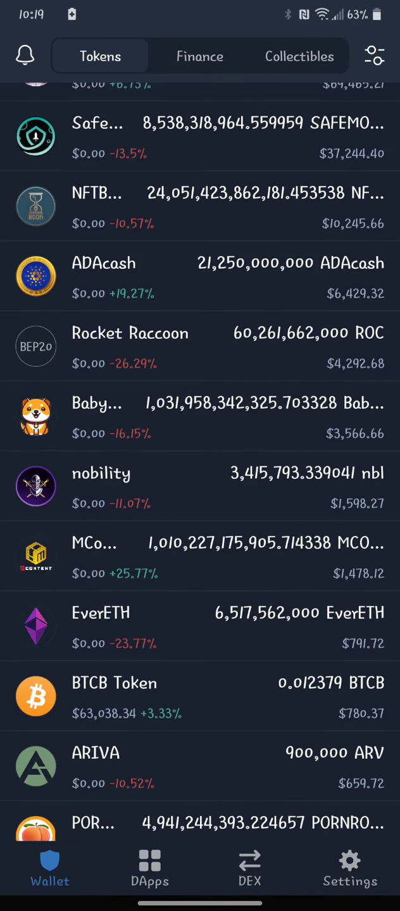
scroll(200, 499, up, 2)
scroll(200, 498, up, 8)
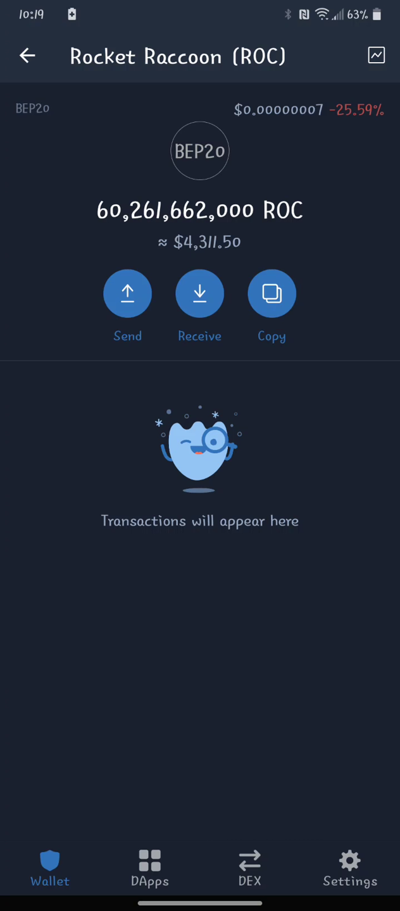
scroll(200, 498, up, 3)
scroll(200, 499, up, 2)
scroll(200, 499, up, 2)
scroll(200, 498, up, 3)
scroll(200, 498, up, 1)
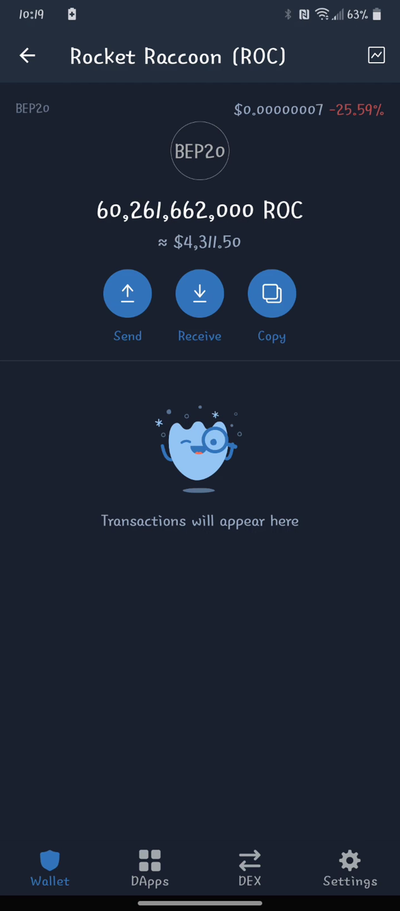
click(200, 370)
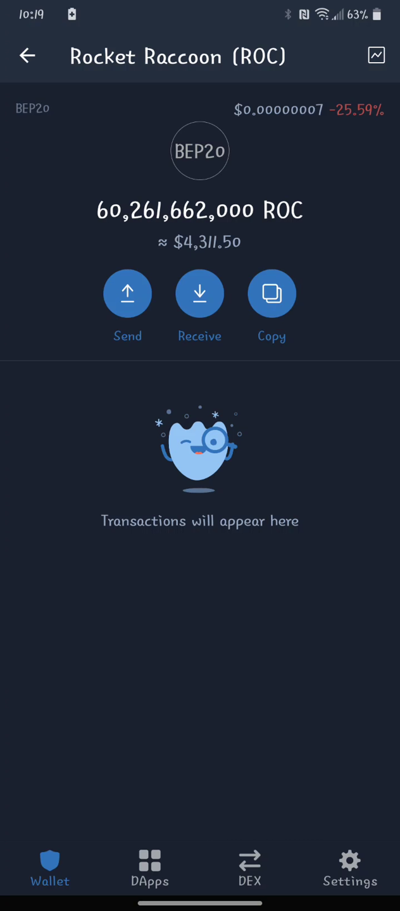
drag(200, 427, 200, 570)
- Return to Tokens and open BTCB Token, showing 0.01237929 BTCB (about $776.63)
click(28, 56)
scroll(201, 498, down, 4)
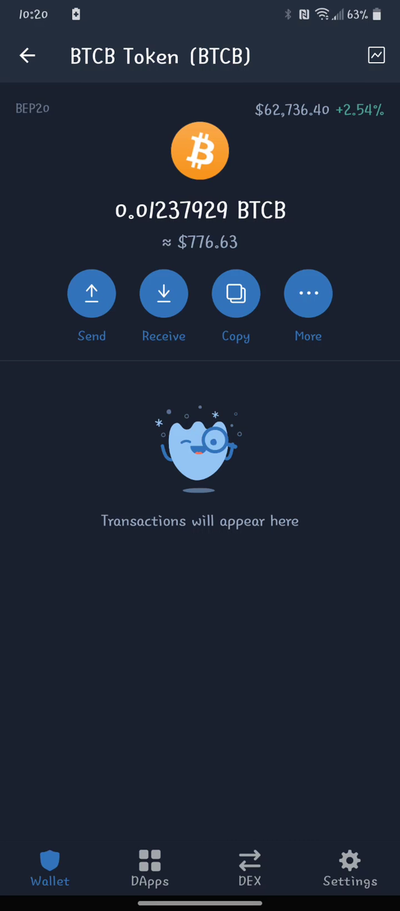
click(200, 518)
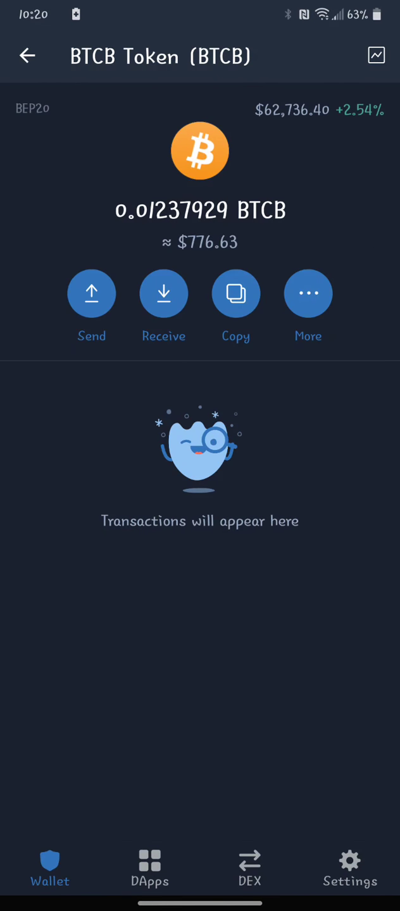